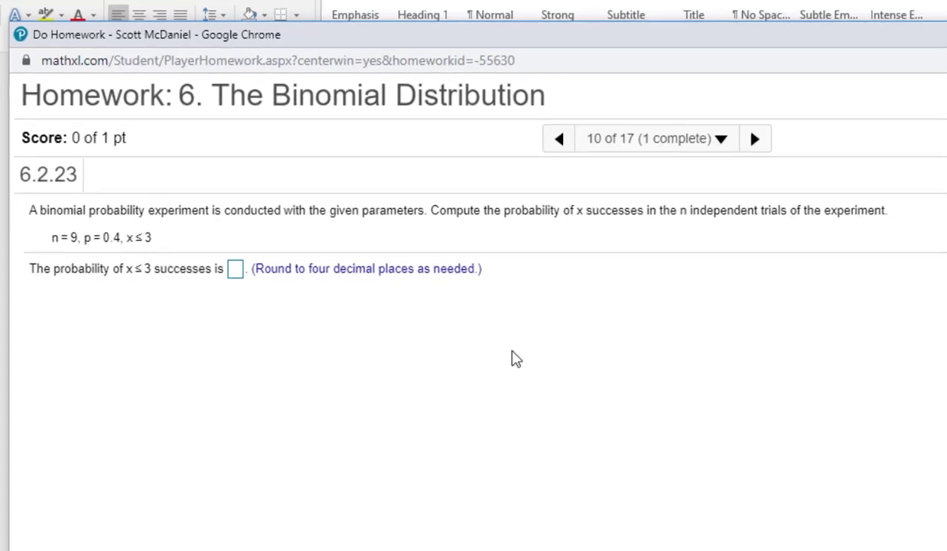
# Launch StatCrunch from the question's help options and bring up its Binomial calculator.
pyautogui.click(845, 127)
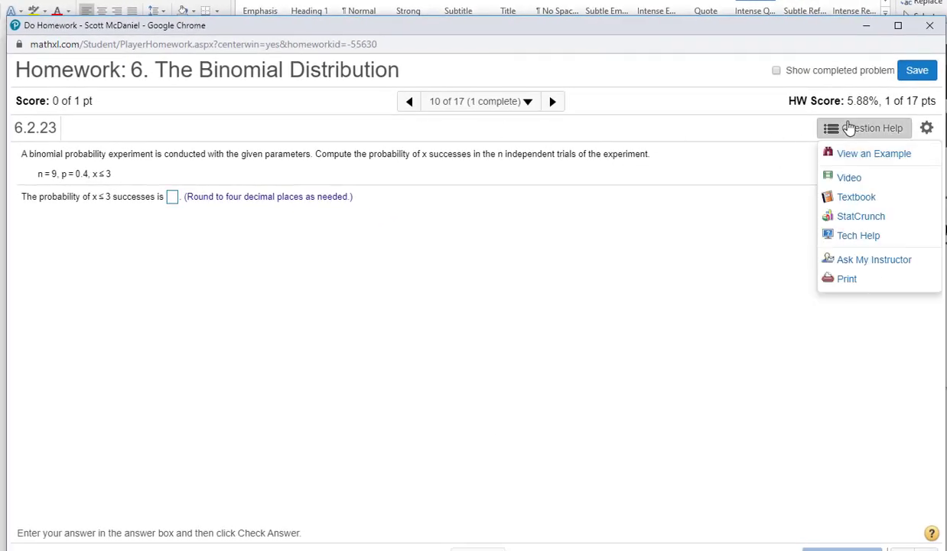
pyautogui.click(857, 220)
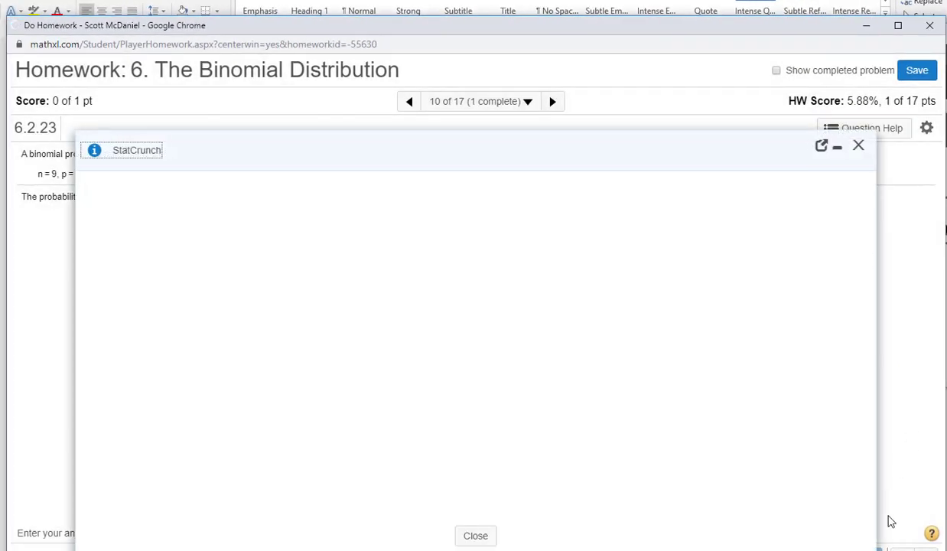
pyautogui.click(330, 205)
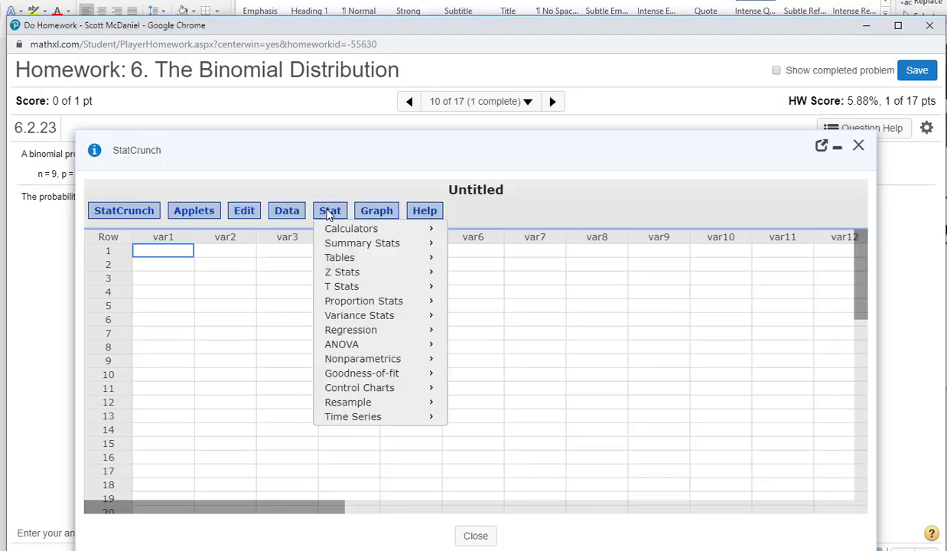
pyautogui.moveTo(382, 228)
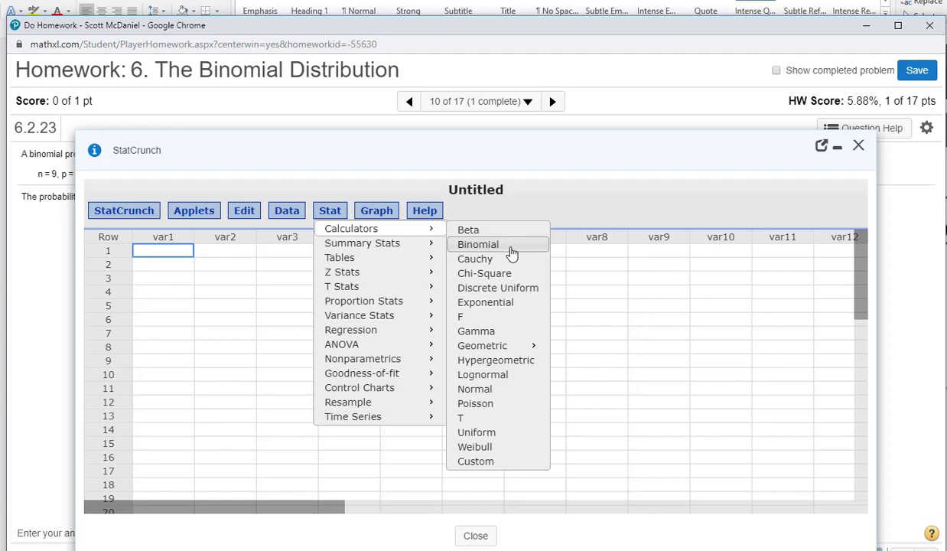
pyautogui.click(478, 244)
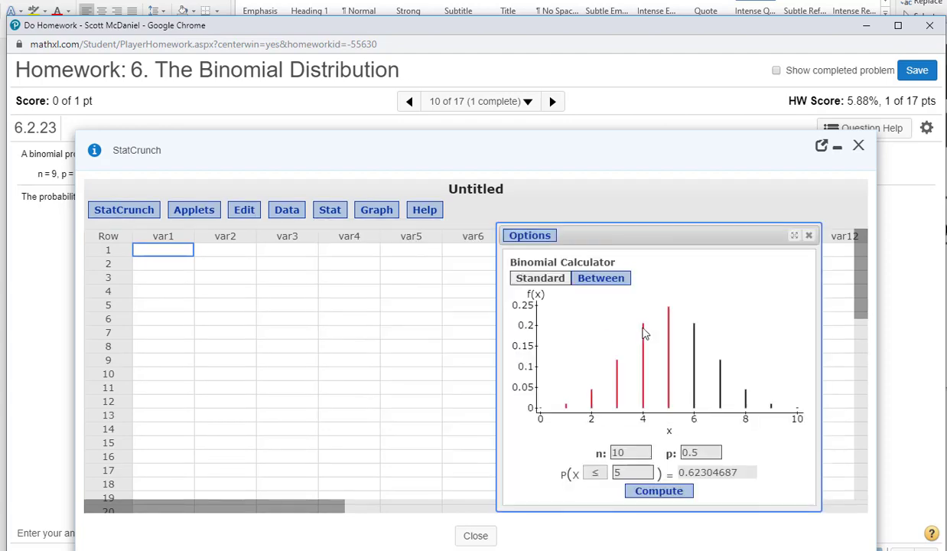
# Compute the binomial probability P(X ≤ 3) in StatCrunch with n set to 9 and p set to 0.4.
pyautogui.moveTo(381, 155); pyautogui.dragTo(378, 210)
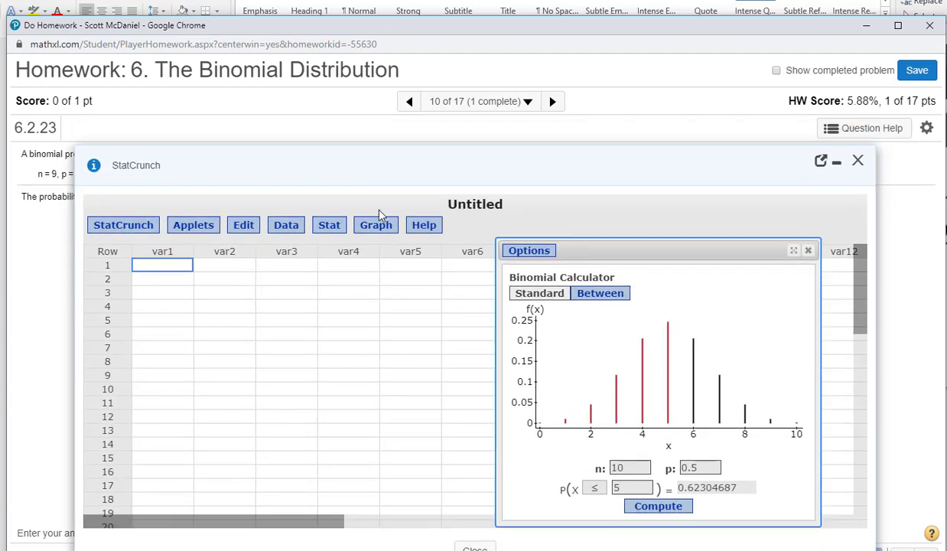
pyautogui.doubleClick(629, 468)
pyautogui.write('9')
pyautogui.moveTo(362, 175)
pyautogui.mouseDown()
pyautogui.moveTo(357, 233)
pyautogui.moveTo(360, 173)
pyautogui.mouseUp()
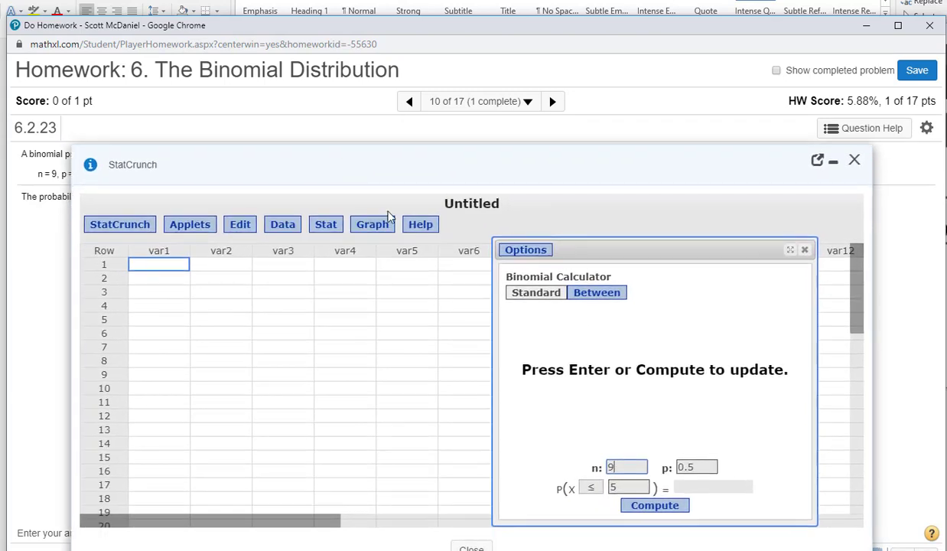
pyautogui.click(715, 466)
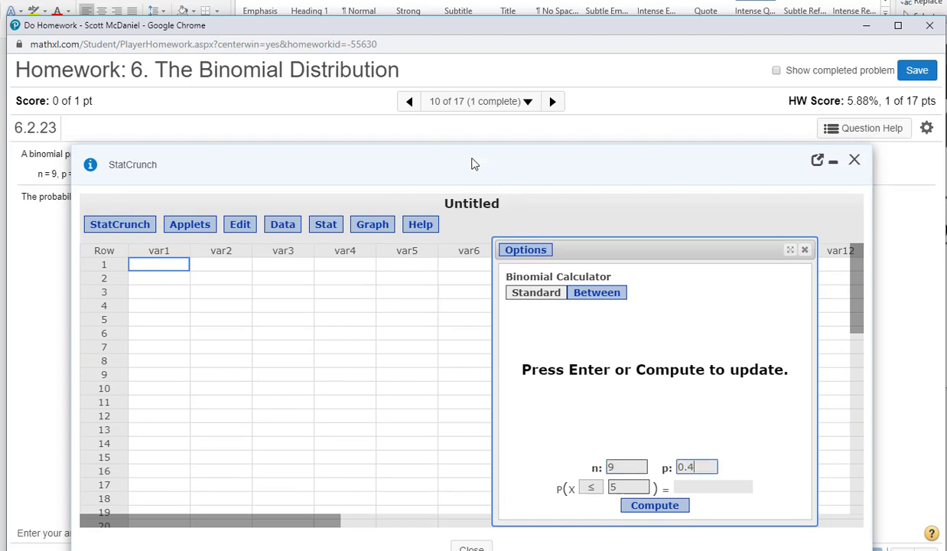
pyautogui.moveTo(472, 163); pyautogui.dragTo(463, 137)
pyautogui.doubleClick(616, 457)
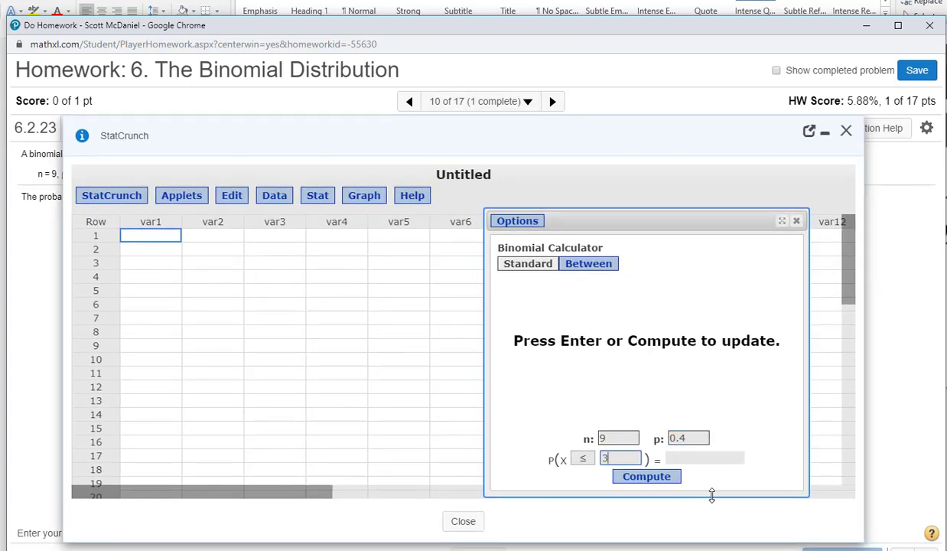
pyautogui.write('3')
pyautogui.click(665, 476)
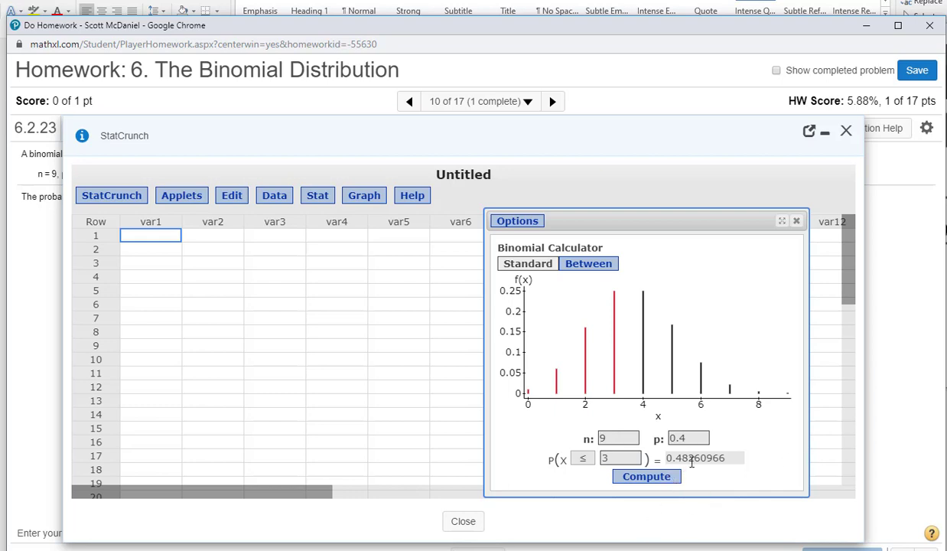
pyautogui.moveTo(321, 138)
pyautogui.mouseDown()
pyautogui.moveTo(375, 288)
pyautogui.moveTo(327, 153)
pyautogui.mouseUp()
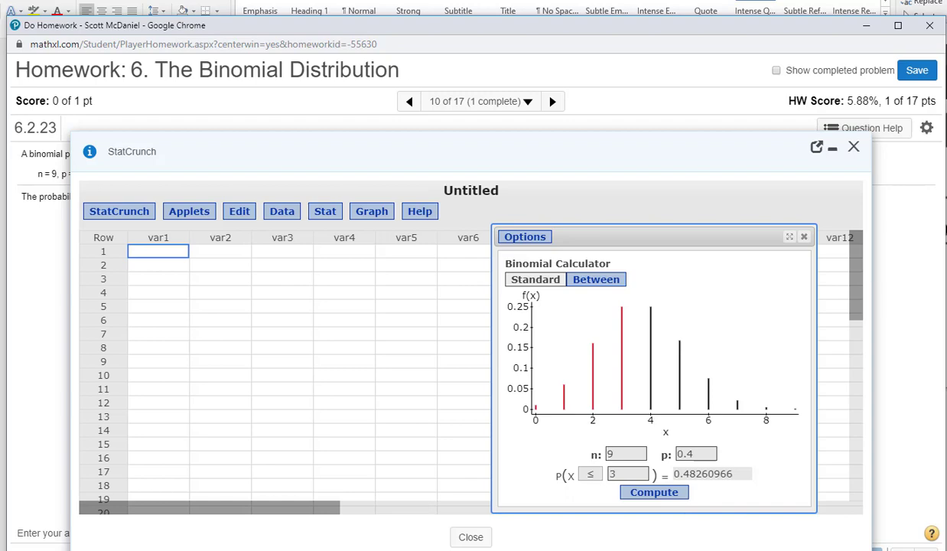
# Switch to the TI-SmartView TI-84 calculator and choose binompdf from its distribution functions.
pyautogui.hotkey('alt', 'Tab')
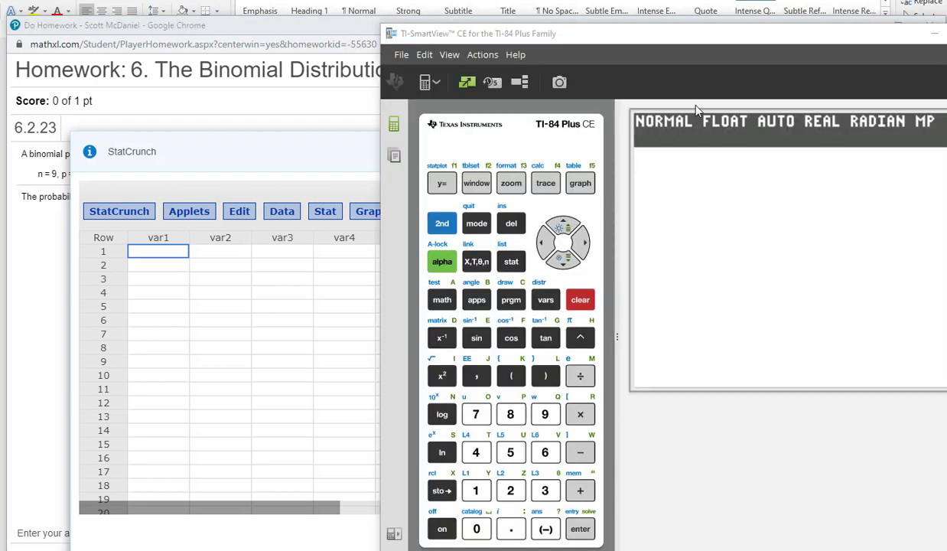
pyautogui.moveTo(676, 38); pyautogui.dragTo(468, 31)
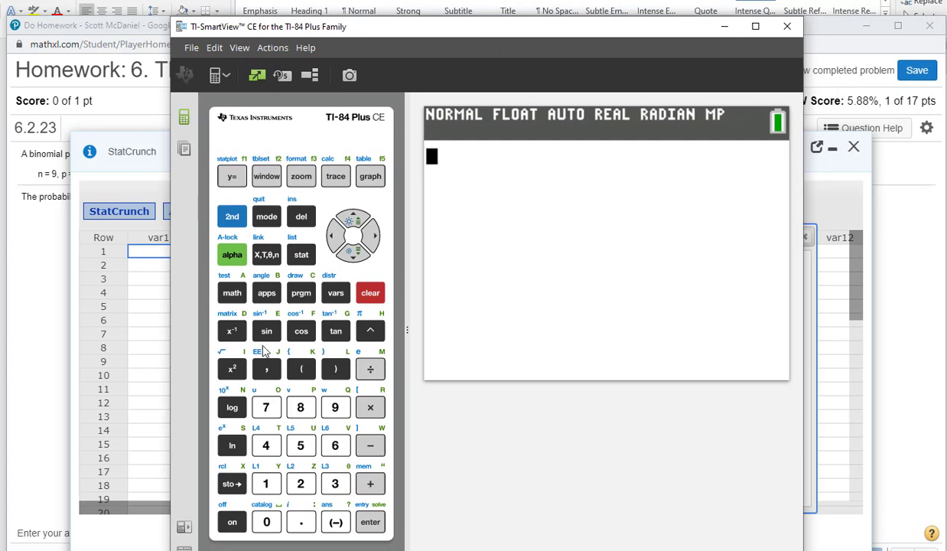
pyautogui.click(236, 217)
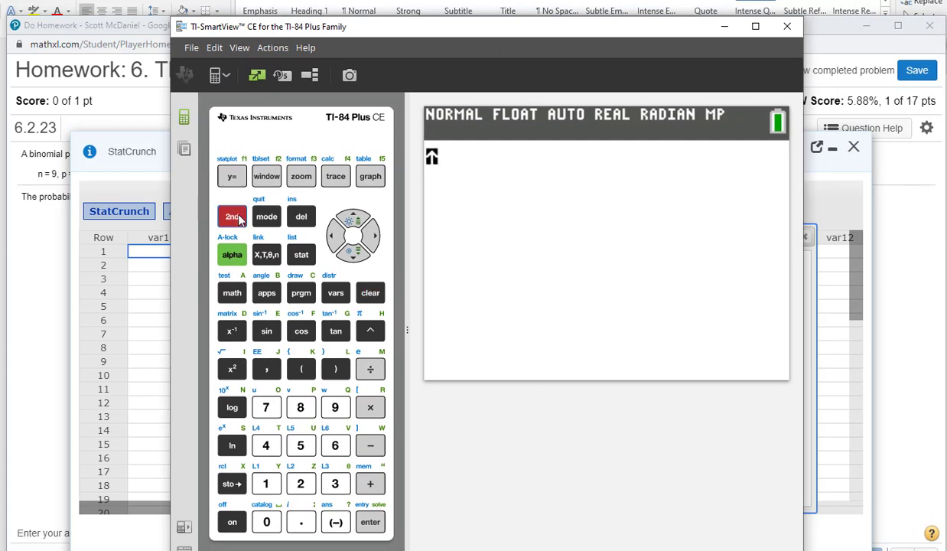
pyautogui.click(336, 295)
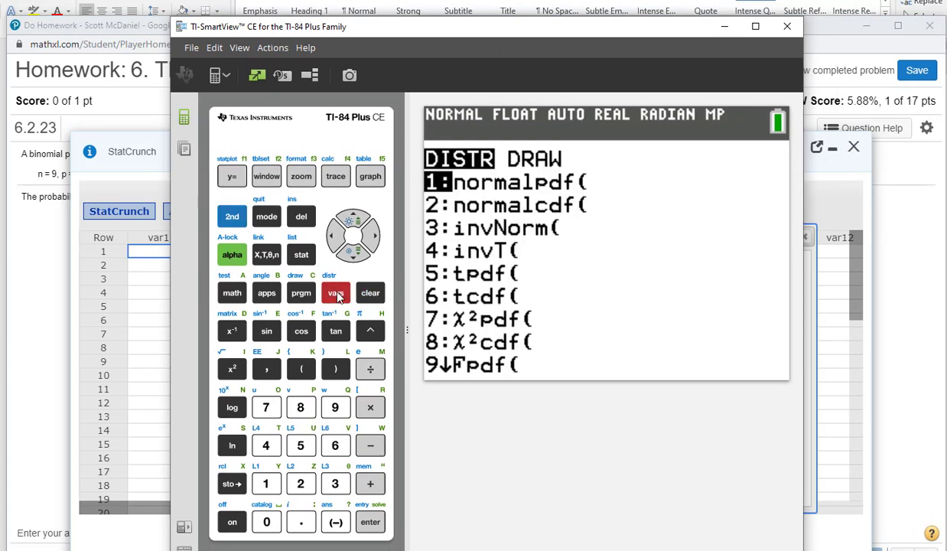
pyautogui.click(353, 254)
pyautogui.click(353, 255)
pyautogui.click(353, 255)
pyautogui.click(353, 255)
pyautogui.click(353, 254)
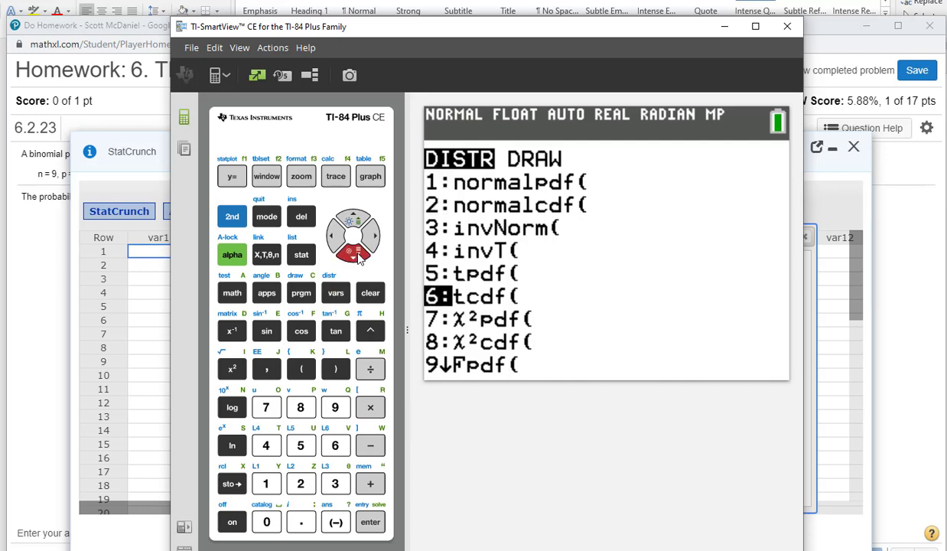
pyautogui.click(353, 255)
pyautogui.click(353, 255)
pyautogui.click(354, 254)
pyautogui.click(355, 256)
pyautogui.click(355, 255)
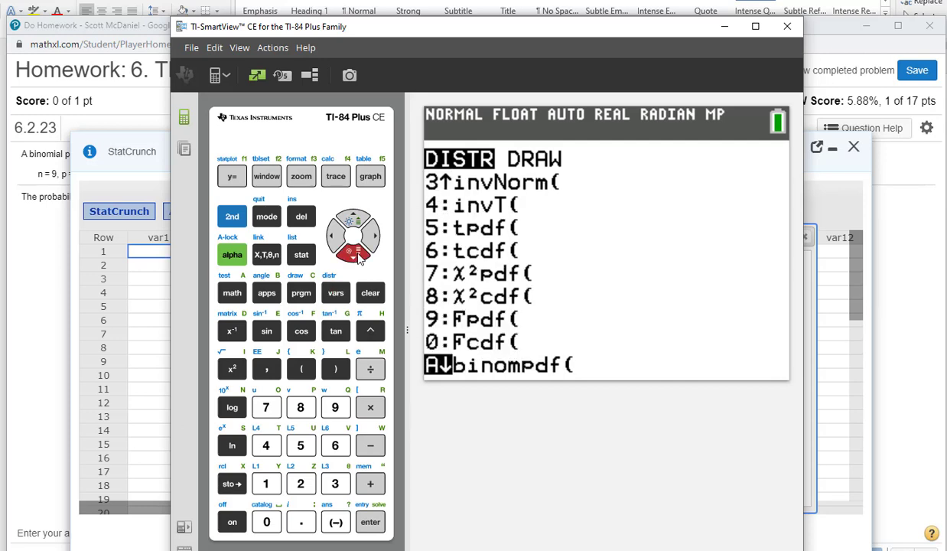
pyautogui.click(371, 523)
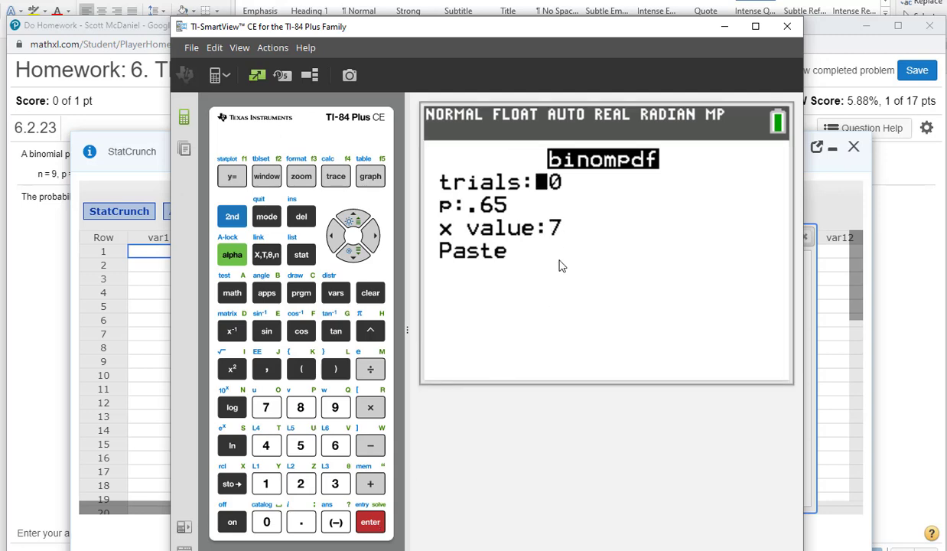
# Evaluate binompdf with 9 trials, p of .4 and an x value of 0, checking the parameters against the homework question.
pyautogui.click(334, 405)
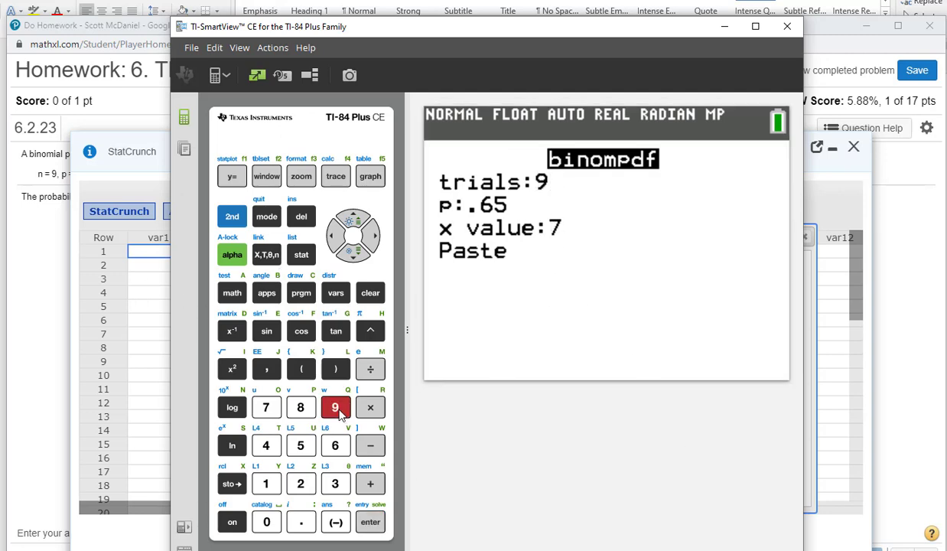
pyautogui.click(370, 527)
pyautogui.moveTo(140, 155); pyautogui.dragTo(131, 222)
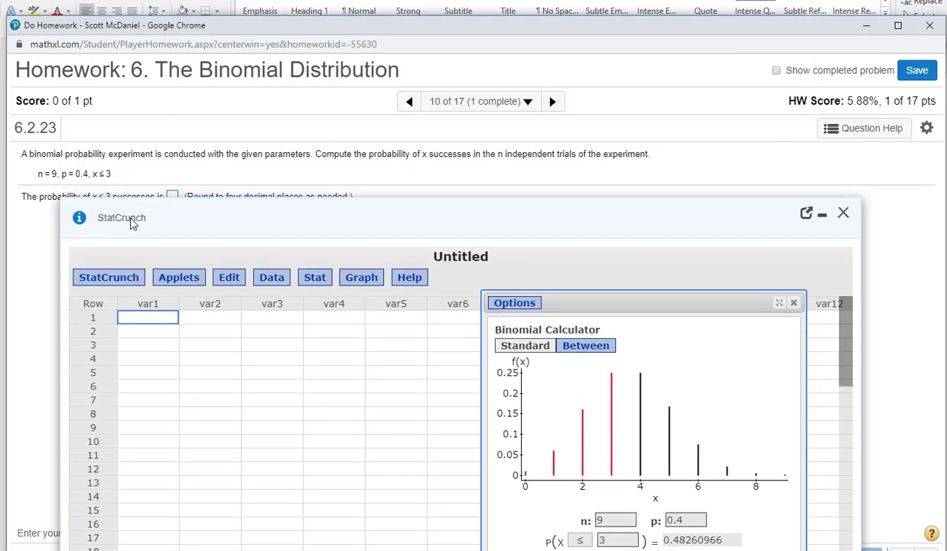
pyautogui.hotkey('alt', 'Tab')
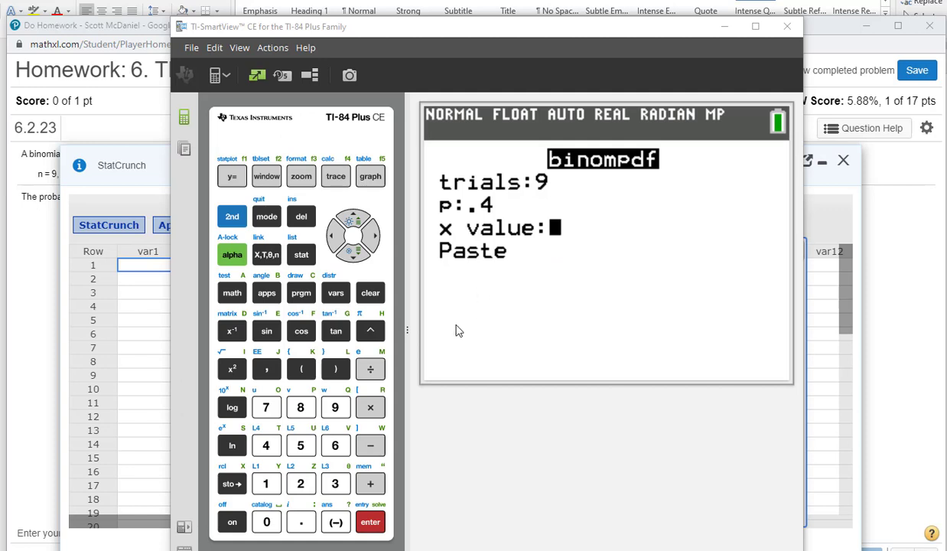
pyautogui.click(278, 520)
pyautogui.click(370, 521)
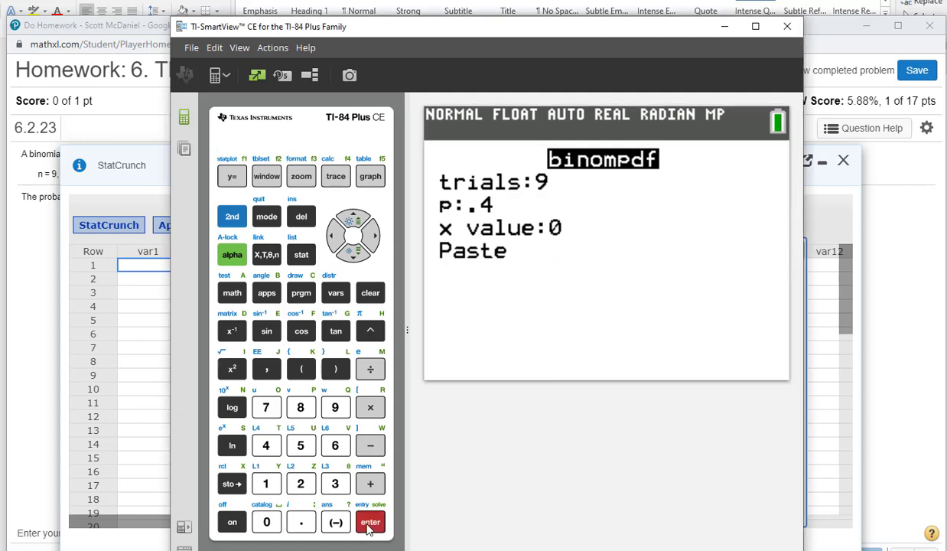
pyautogui.click(370, 522)
pyautogui.click(368, 525)
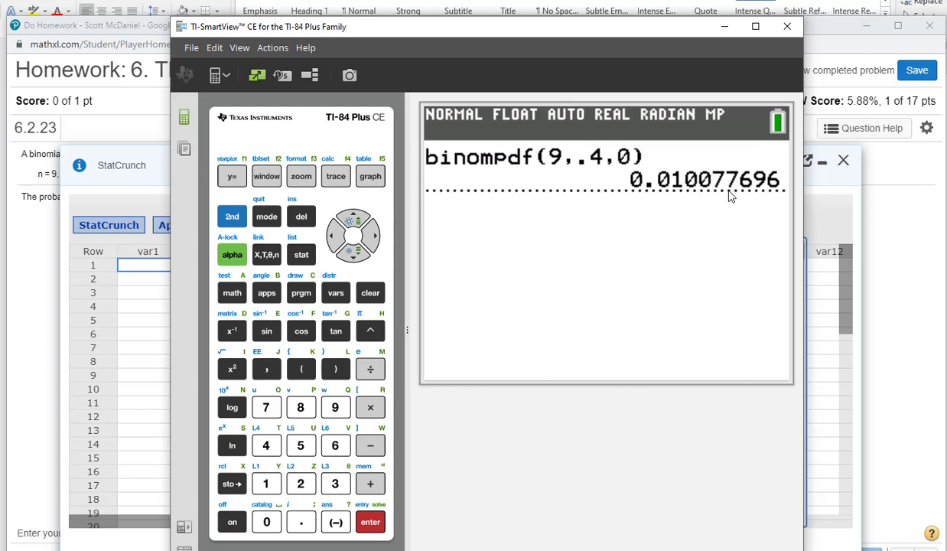
# Recall the binompdf expression, change its x value to 1, and evaluate it.
pyautogui.click(233, 217)
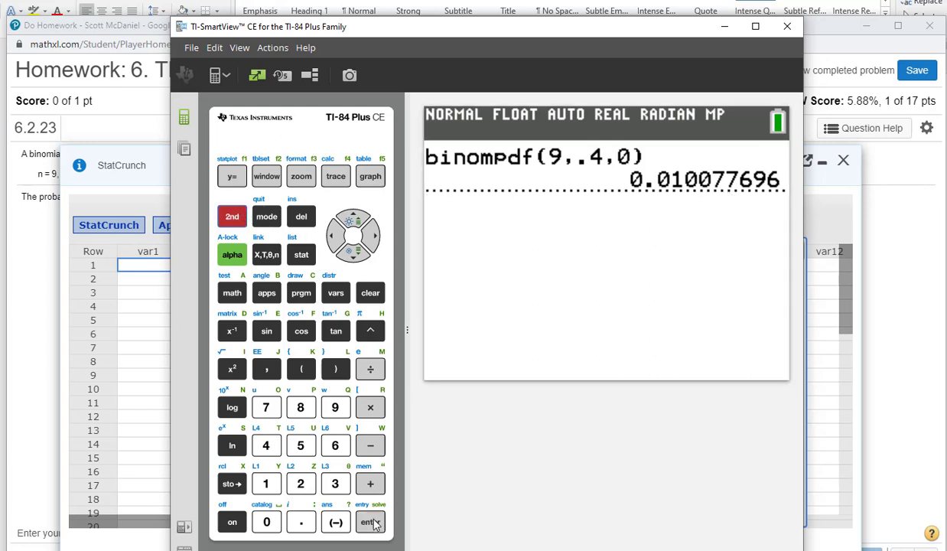
pyautogui.click(370, 521)
pyautogui.click(334, 235)
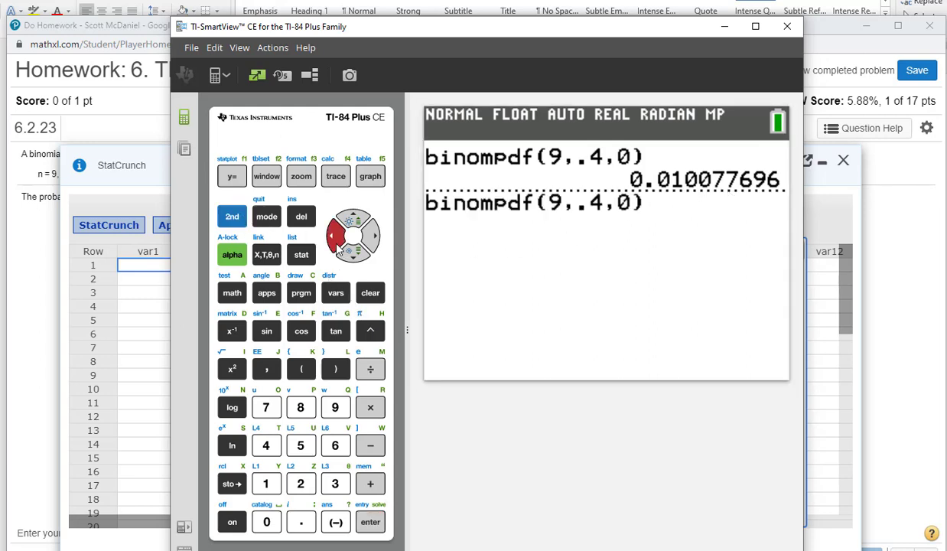
pyautogui.click(334, 236)
pyautogui.click(266, 483)
pyautogui.click(370, 522)
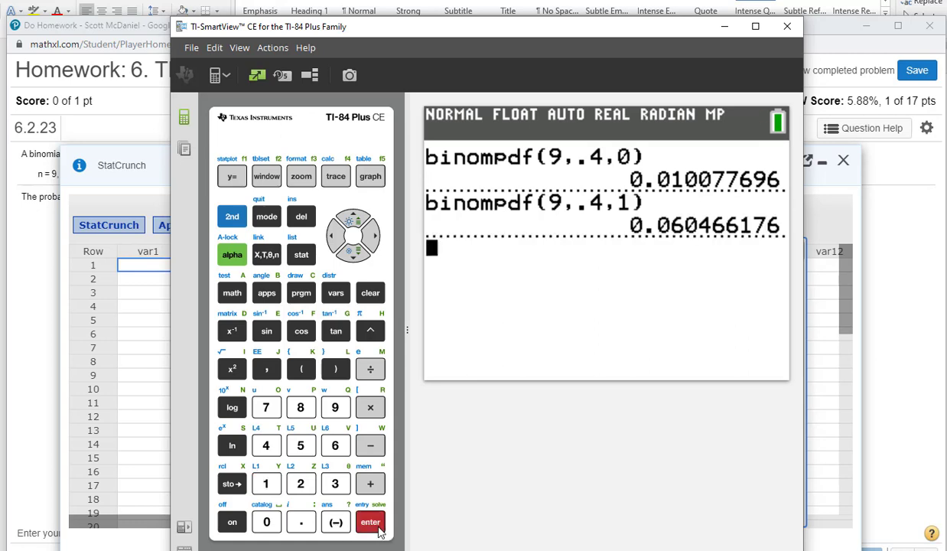
# Recall the previous binompdf entry, replace its x value with 2, and evaluate it.
pyautogui.click(232, 217)
pyautogui.click(370, 521)
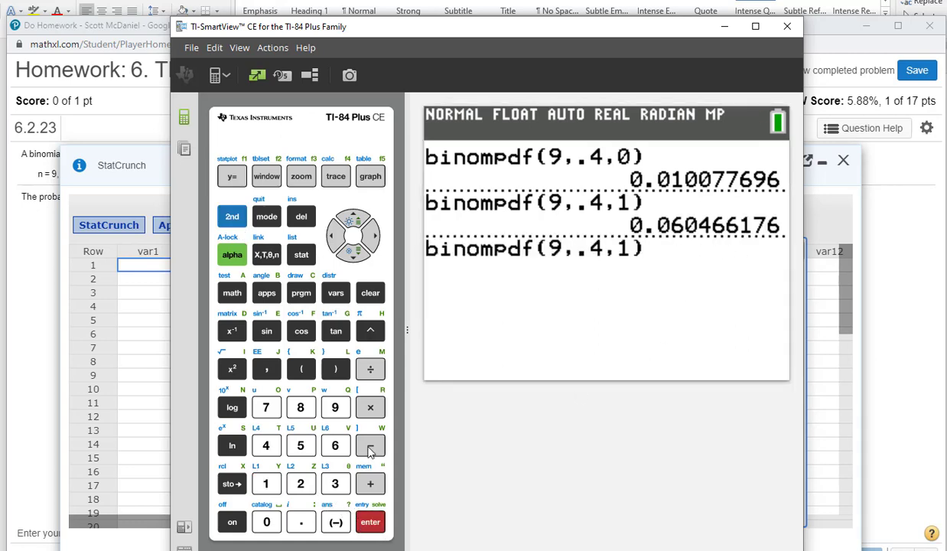
pyautogui.click(336, 237)
pyautogui.click(338, 239)
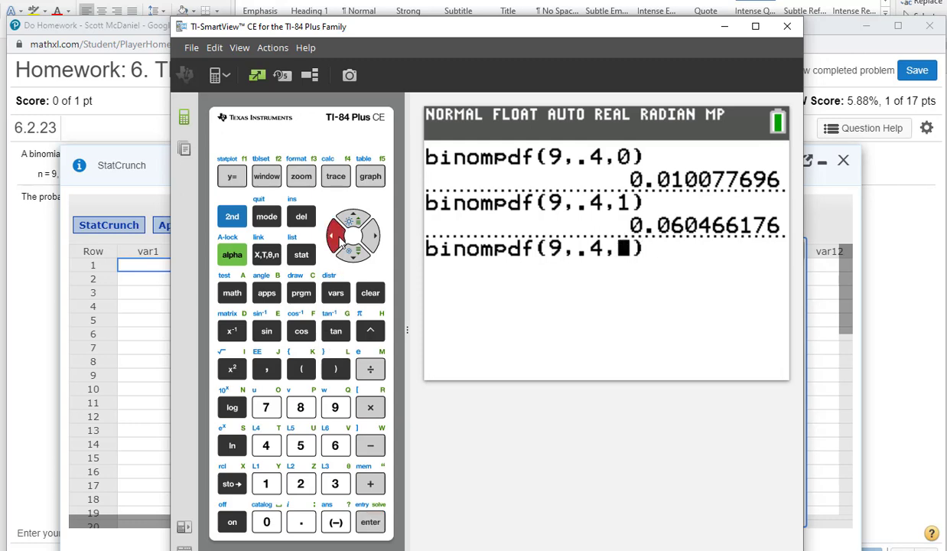
pyautogui.click(306, 489)
pyautogui.click(373, 520)
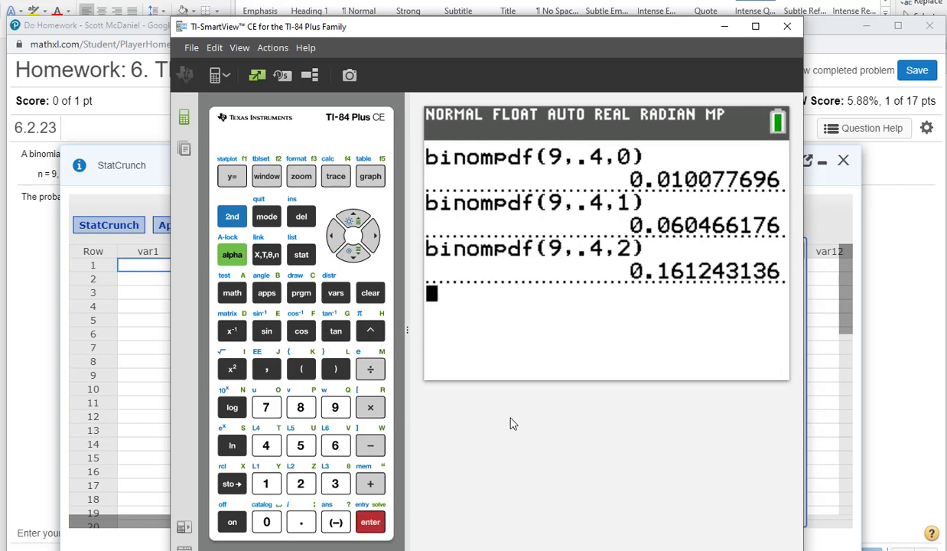
# Evaluate binompdf(9,.4,3) from the recalled entry and compare the individual probabilities with StatCrunch's cumulative result, returning to the TI-84.
pyautogui.click(240, 218)
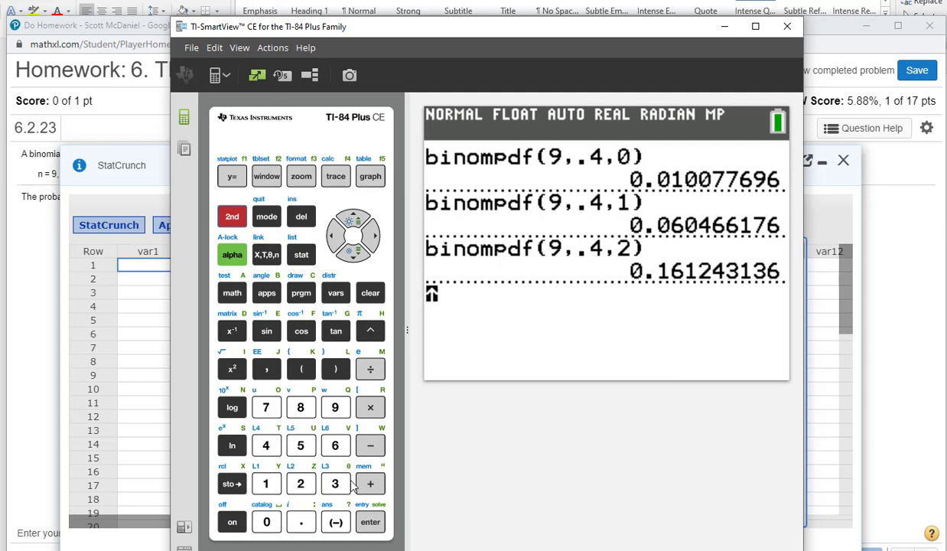
pyautogui.click(366, 517)
pyautogui.click(334, 248)
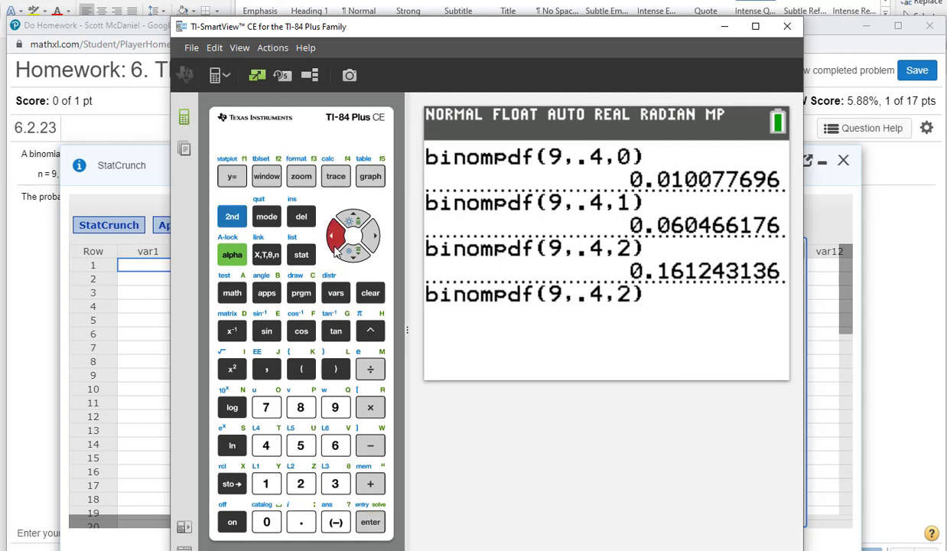
pyautogui.click(334, 481)
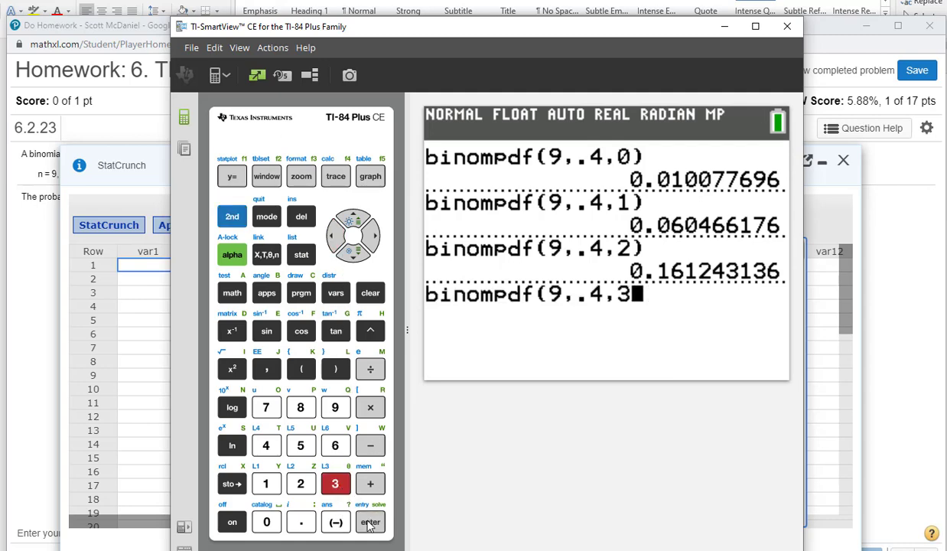
pyautogui.click(372, 523)
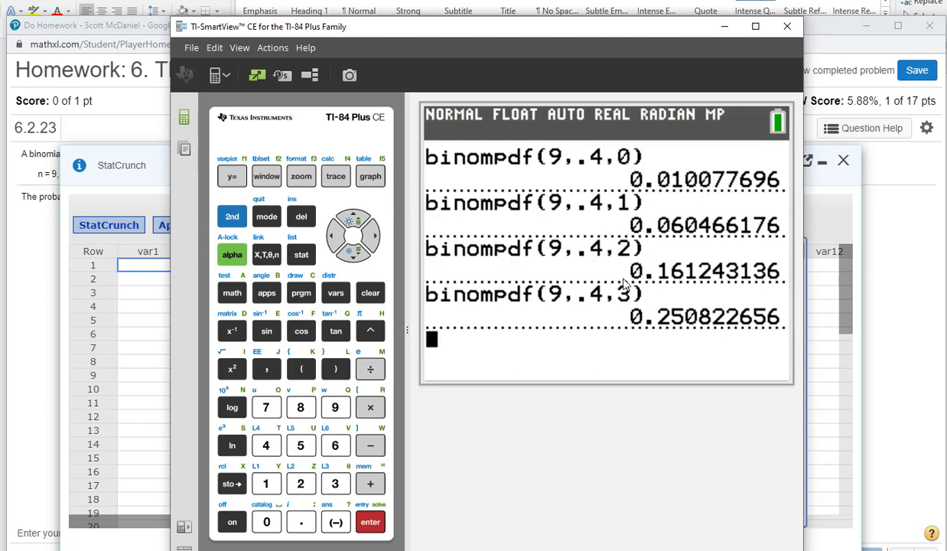
pyautogui.click(885, 257)
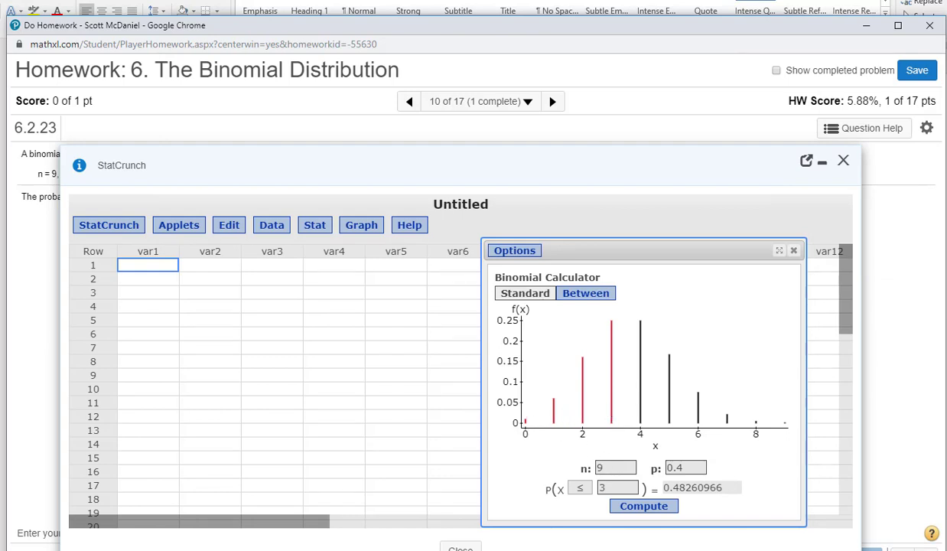
pyautogui.hotkey('alt', 'Tab')
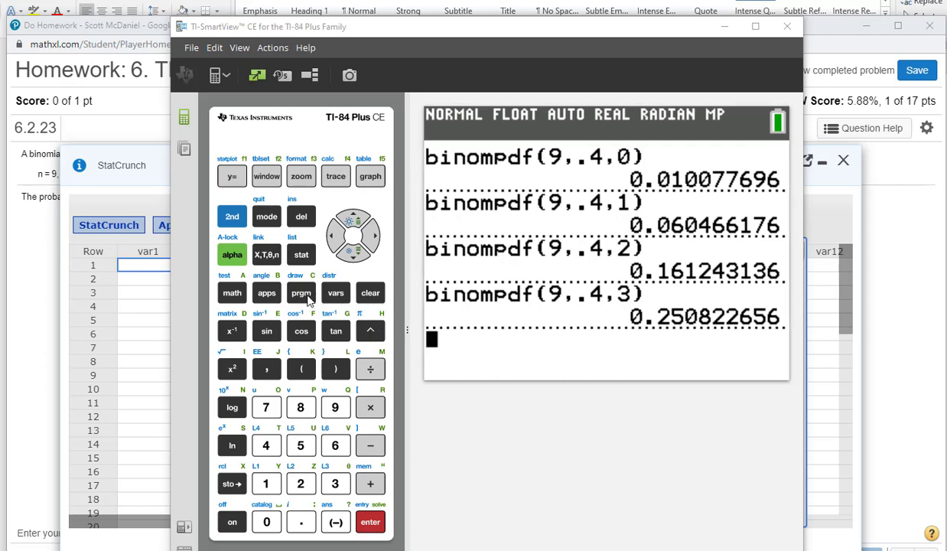
# Open the binomcdf function from the calculator's list of probability distributions.
pyautogui.click(232, 217)
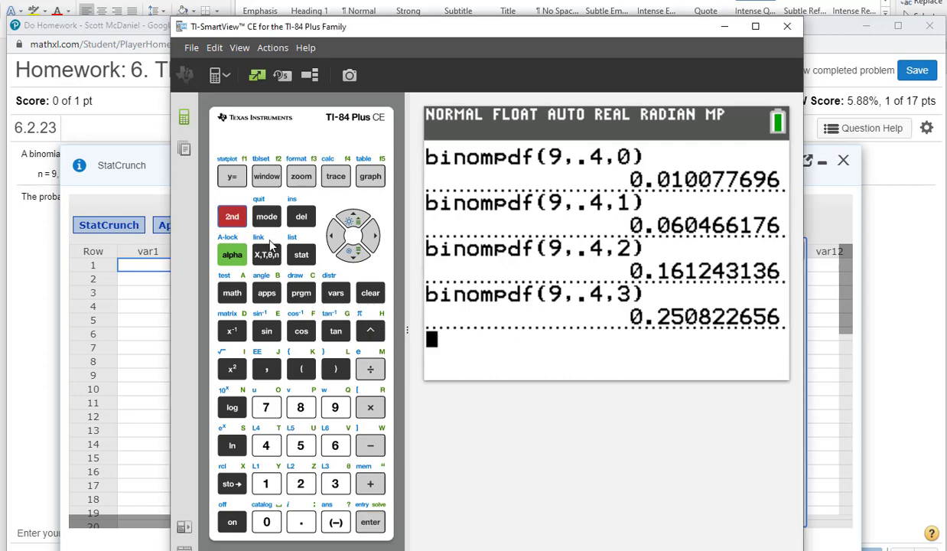
pyautogui.click(330, 297)
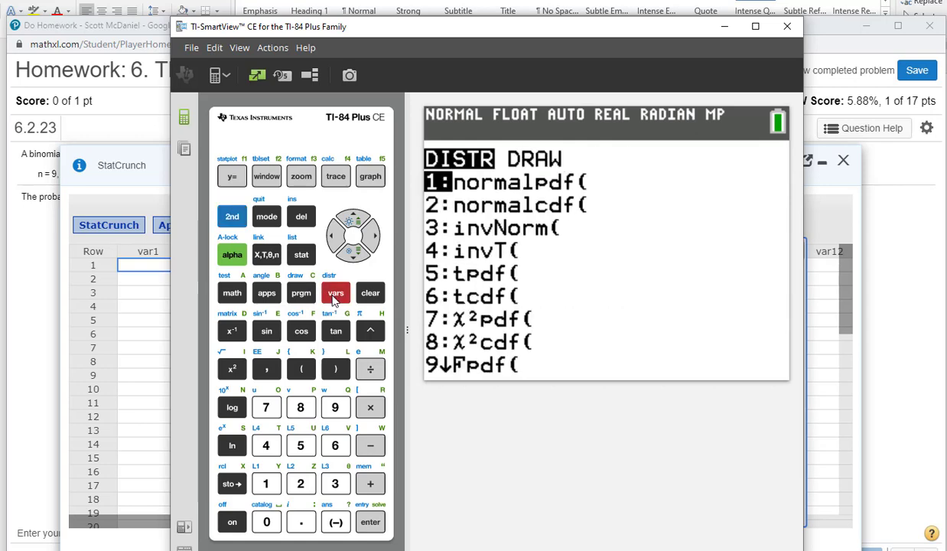
pyautogui.click(351, 252)
pyautogui.click(351, 253)
pyautogui.click(351, 252)
pyautogui.click(351, 252)
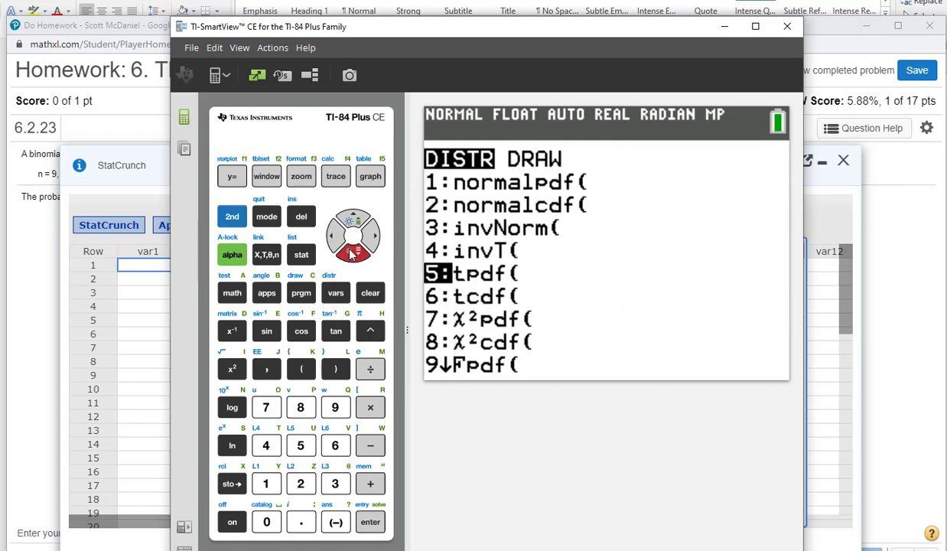
pyautogui.click(351, 252)
pyautogui.click(351, 252)
pyautogui.click(351, 253)
pyautogui.click(351, 252)
pyautogui.click(351, 253)
pyautogui.click(350, 252)
pyautogui.click(351, 252)
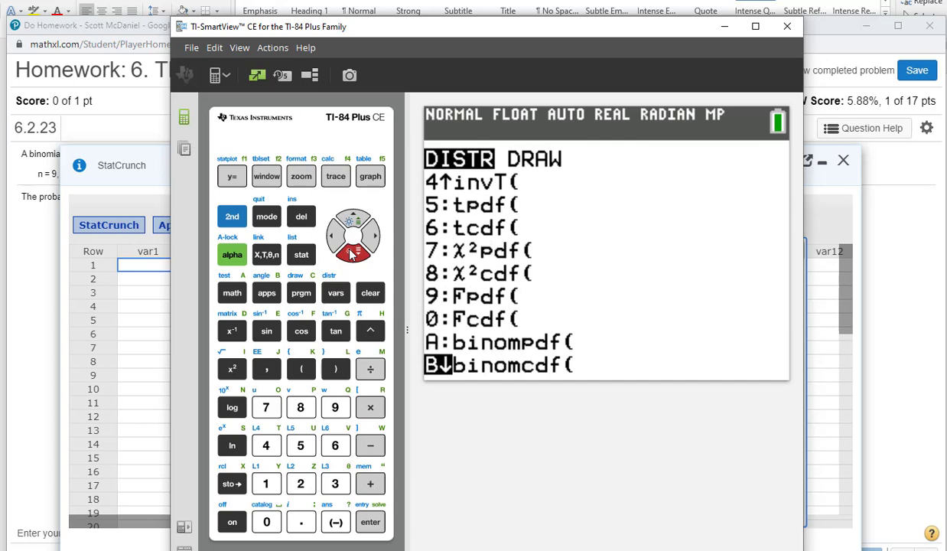
pyautogui.click(371, 524)
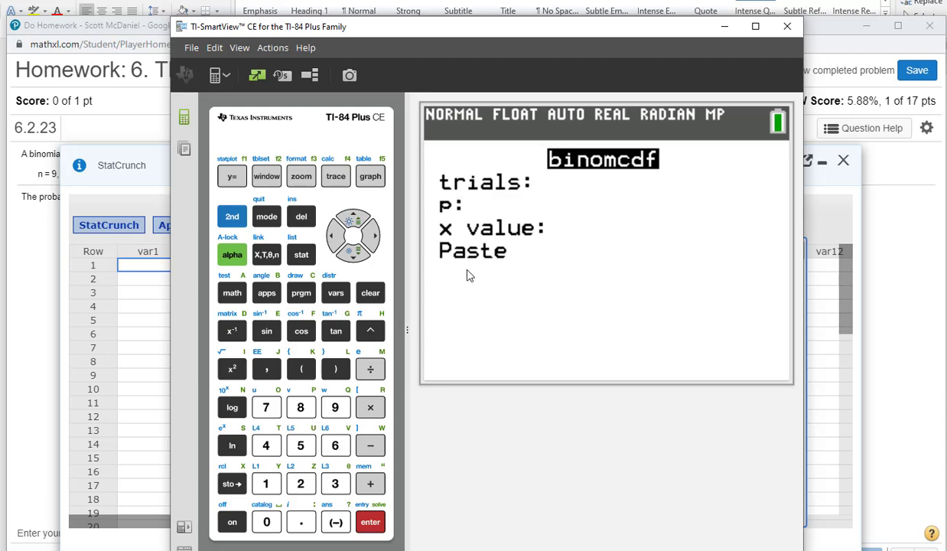
# Evaluate binomcdf with 9 trials, p of .4 and an x value of 3.
pyautogui.click(344, 416)
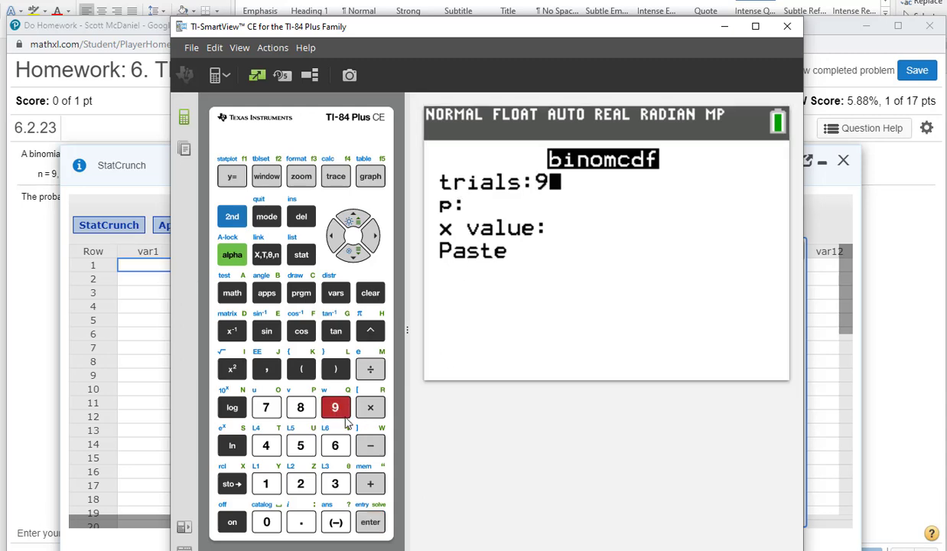
pyautogui.click(369, 526)
pyautogui.click(300, 520)
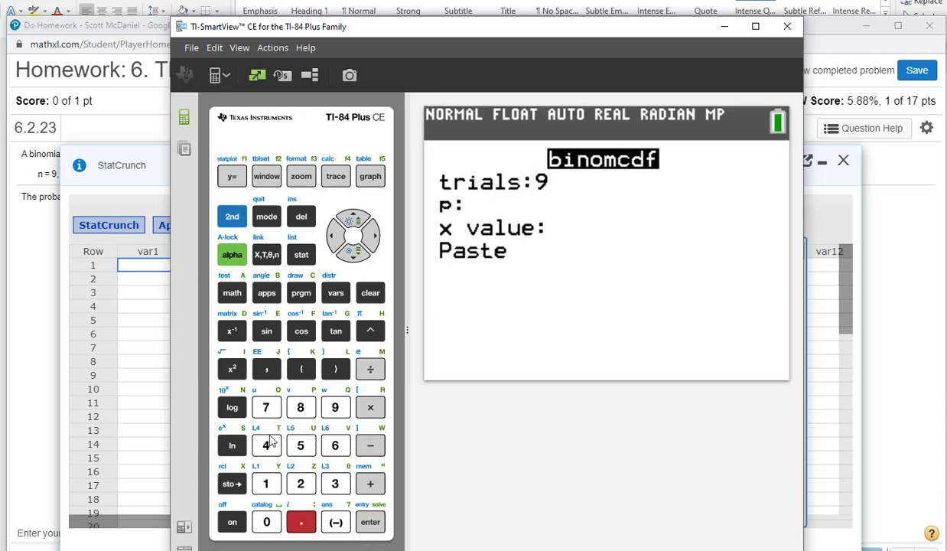
pyautogui.click(267, 444)
pyautogui.click(357, 510)
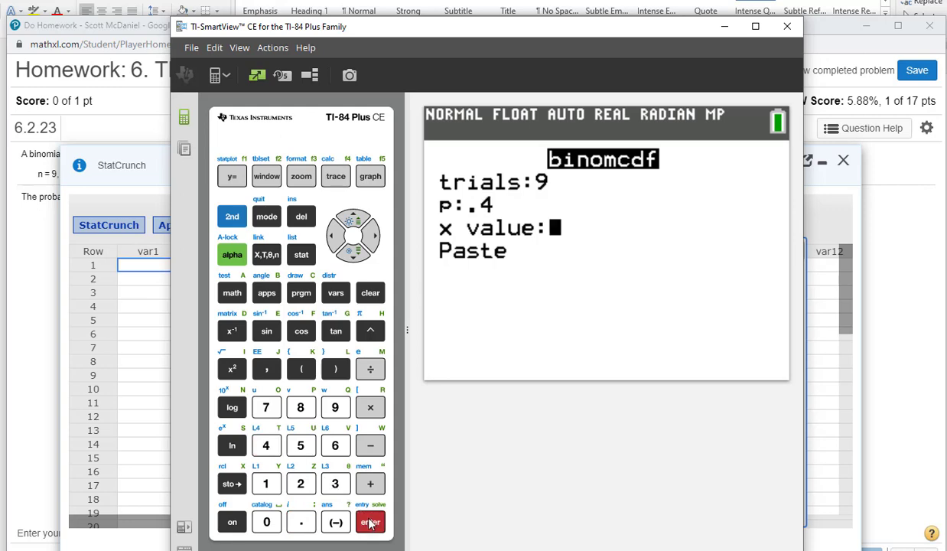
pyautogui.click(339, 488)
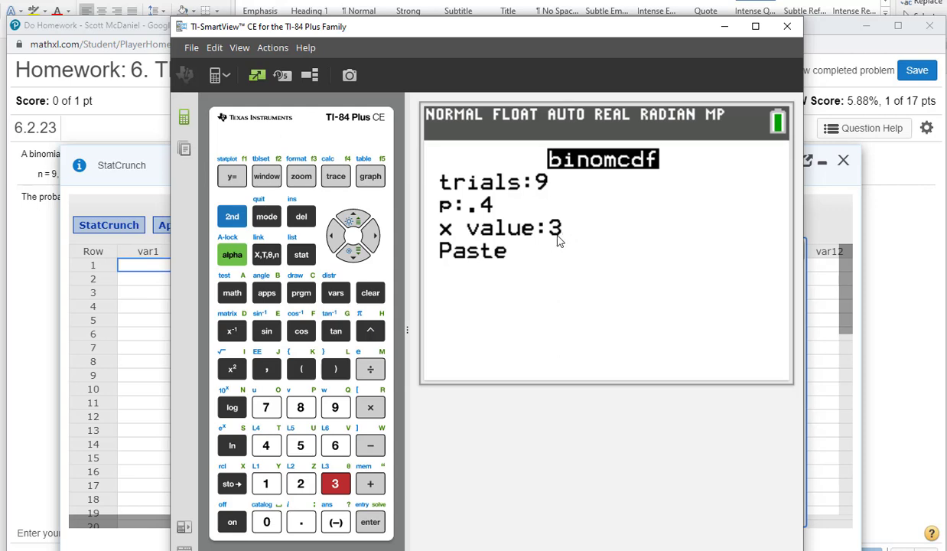
pyautogui.press('Down')
pyautogui.press('Return')
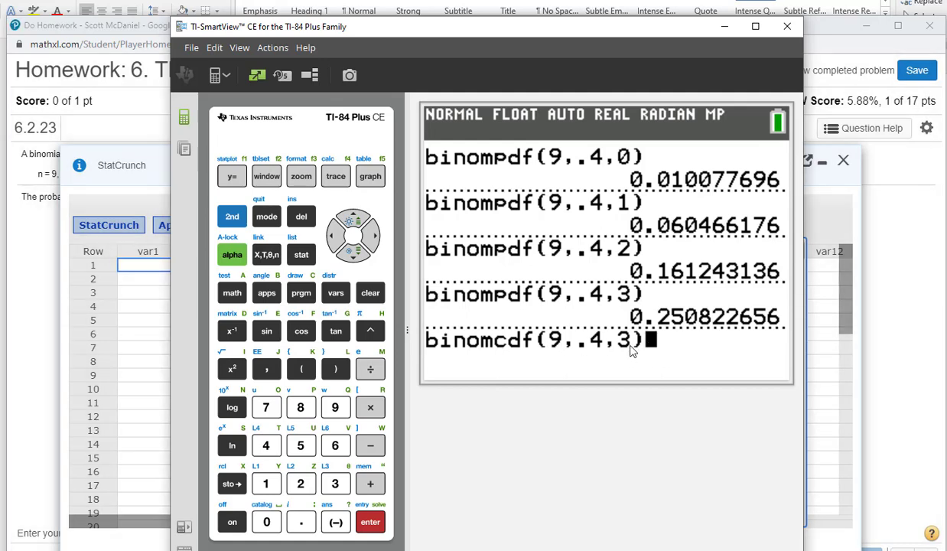
pyautogui.click(370, 520)
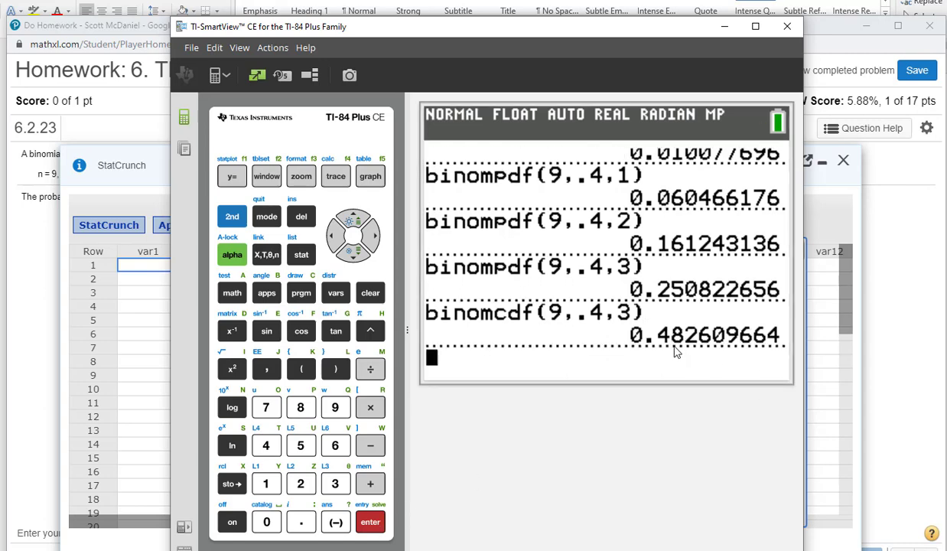
# Compare the binomcdf result with StatCrunch's cumulative probability in the browser, and return to the TI-84 calculator.
pyautogui.moveTo(595, 35); pyautogui.dragTo(406, 51)
pyautogui.click(935, 243)
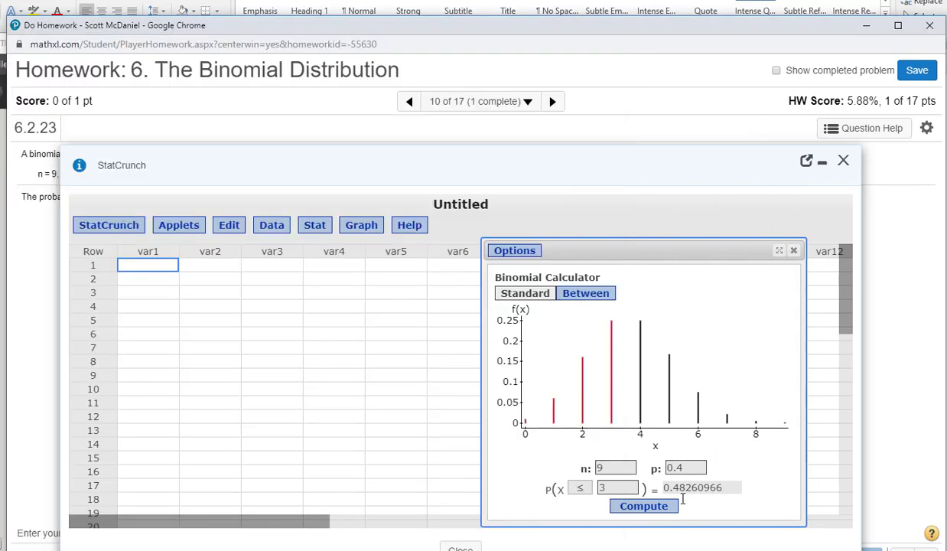
pyautogui.hotkey('alt', 'Tab')
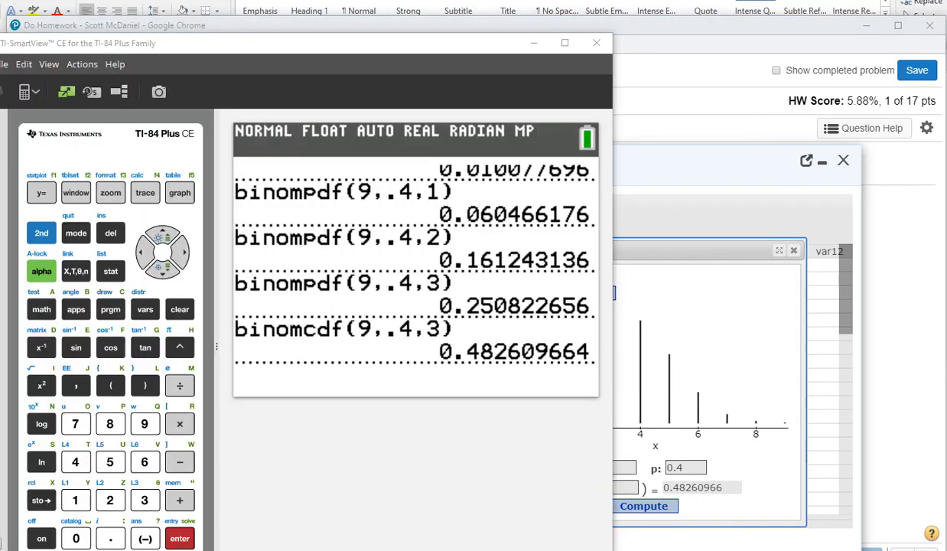